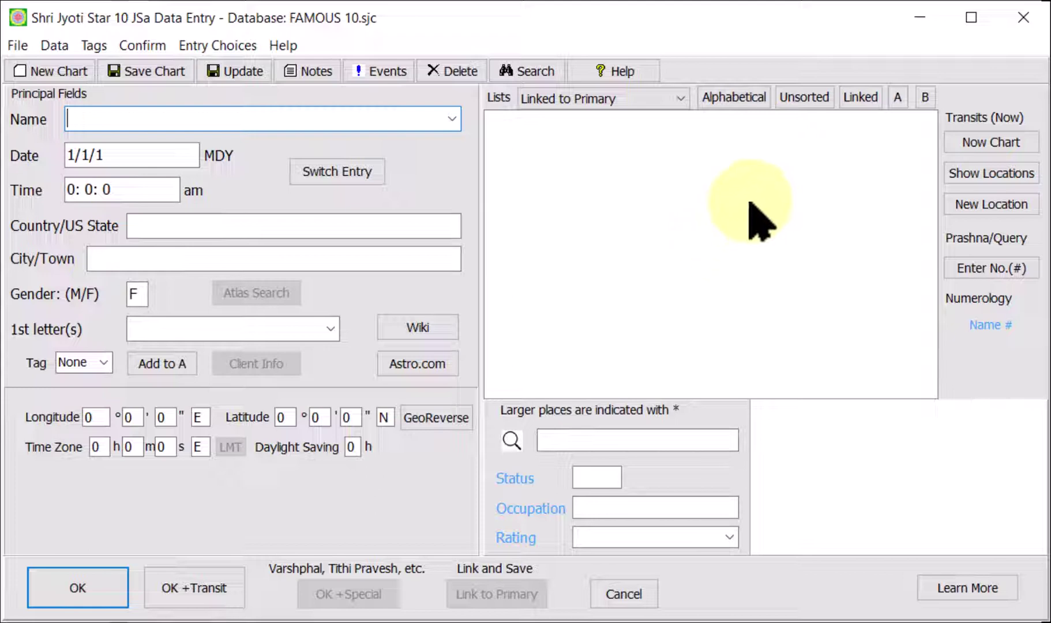
# - Show the database's charts in alphabetical order and examine the available list types
pyautogui.click(735, 97)
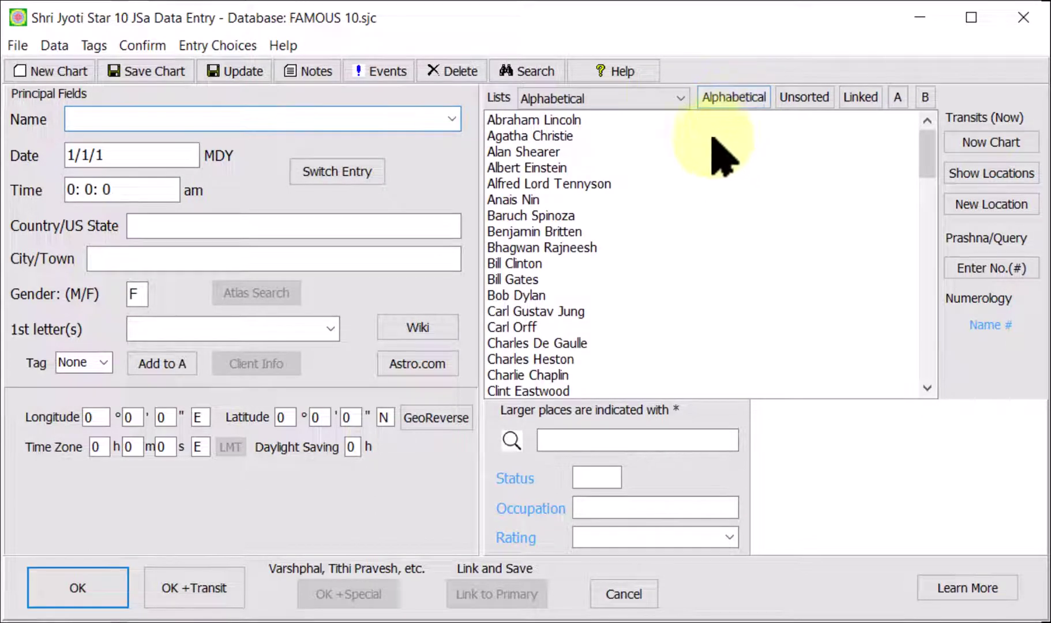
pyautogui.moveTo(625, 326)
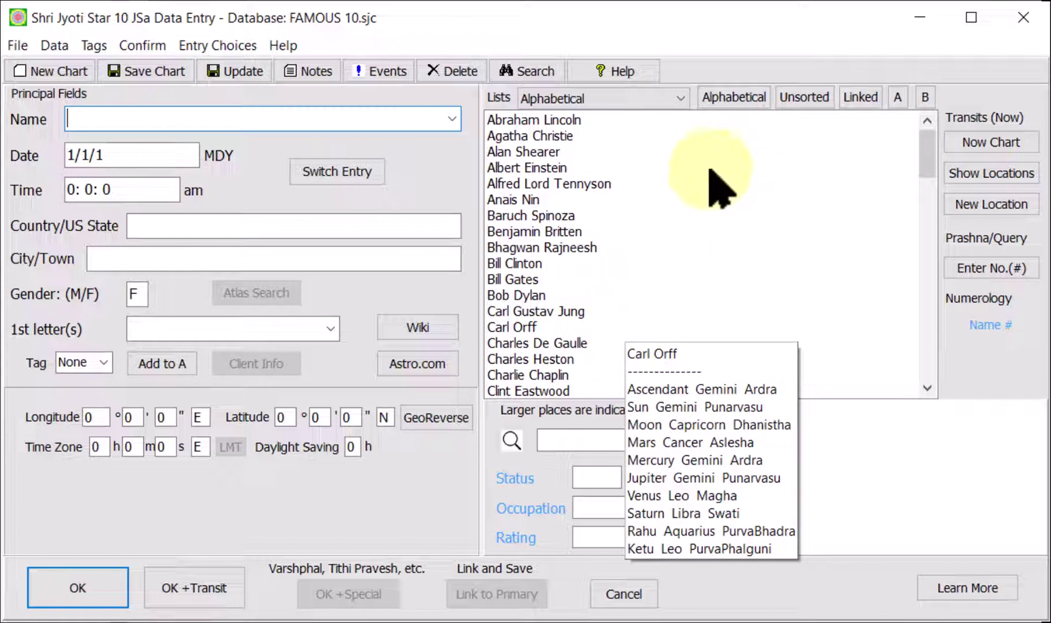
pyautogui.click(680, 98)
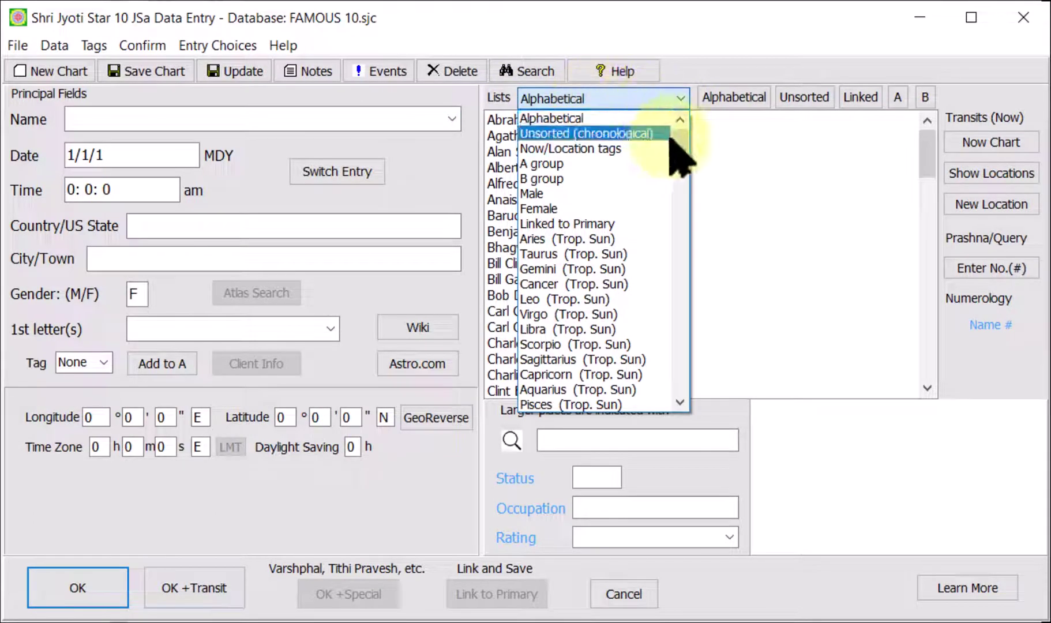
pyautogui.moveTo(683, 138); pyautogui.dragTo(690, 85)
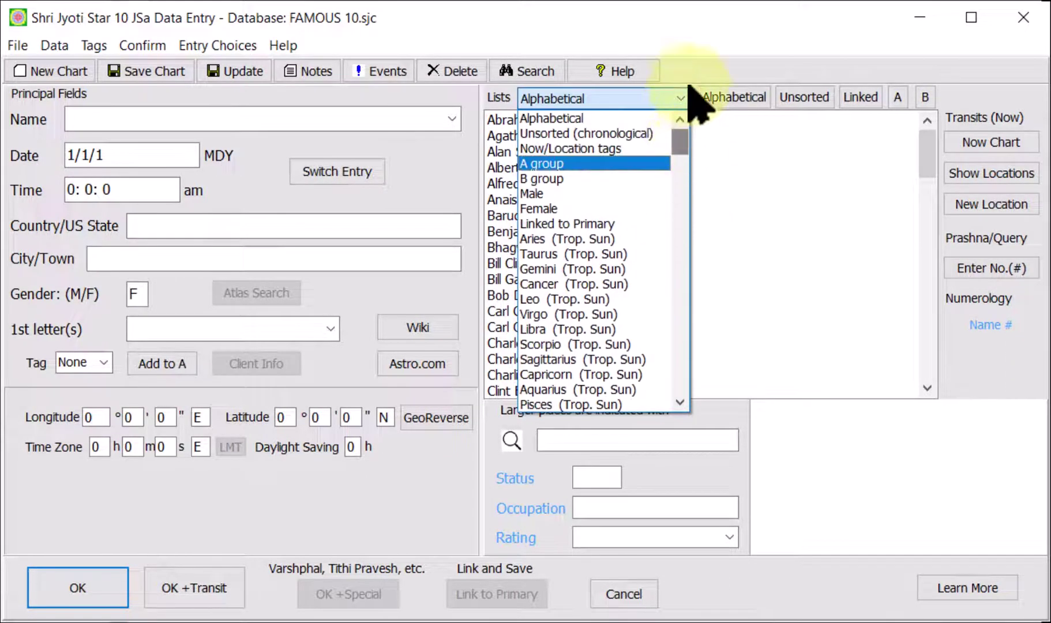
pyautogui.click(687, 98)
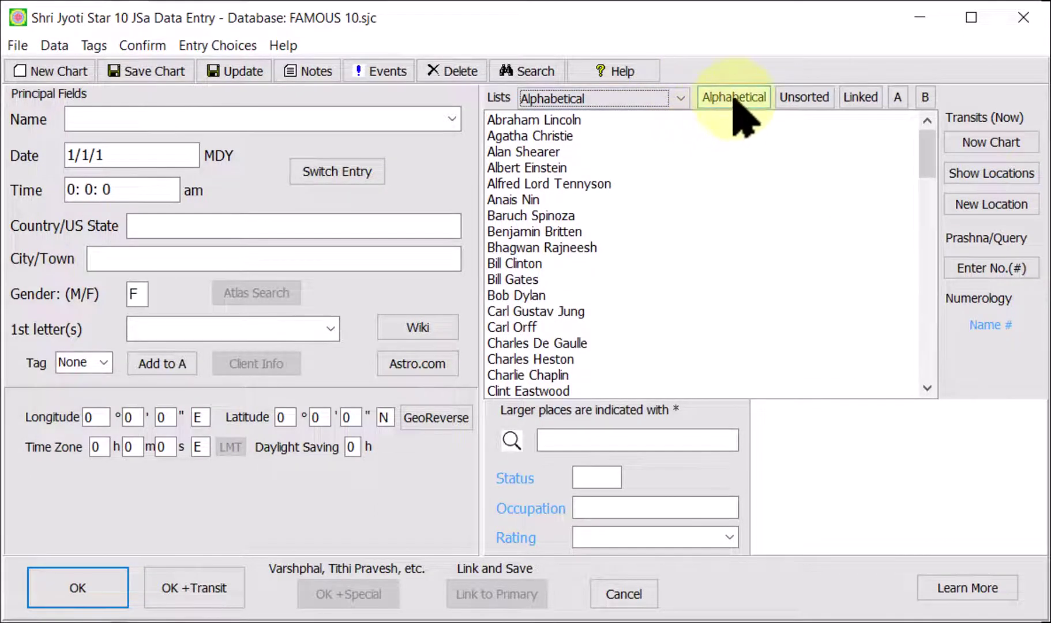
# - View the charts in unsorted chronological order, as well as the list linked to the primary chart
pyautogui.click(789, 104)
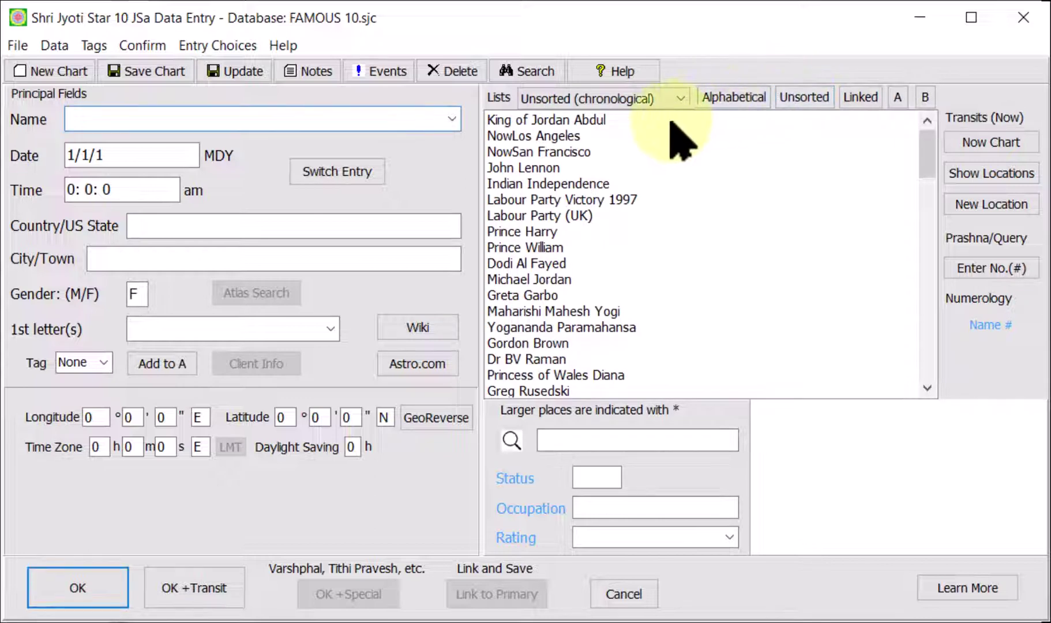
pyautogui.moveTo(621, 124)
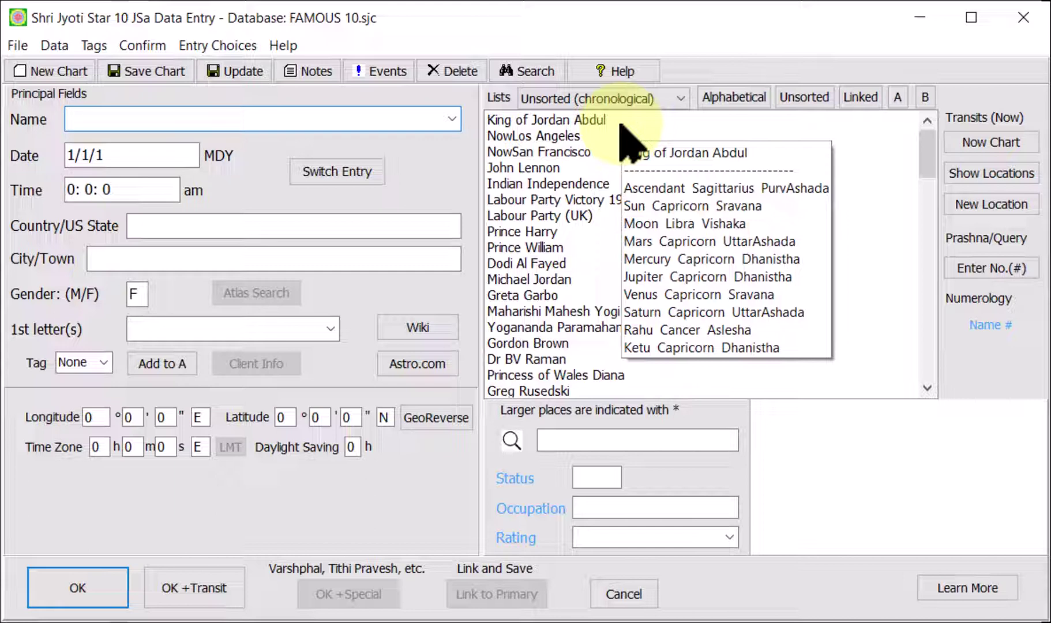
pyautogui.click(863, 97)
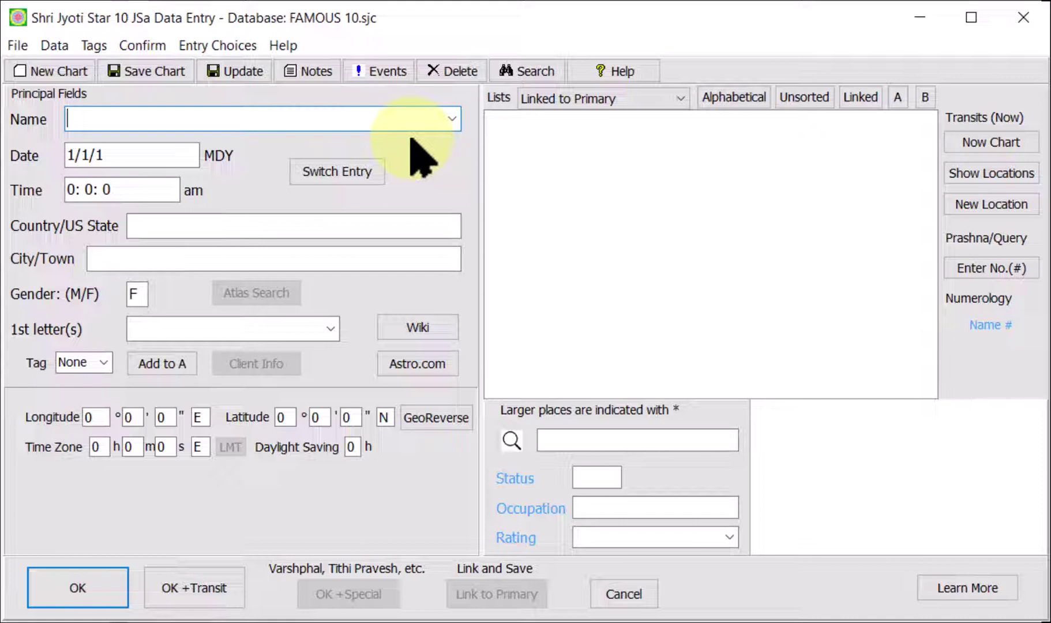
# - Enter Bette Davis as the name of the new chart
pyautogui.write('bet')
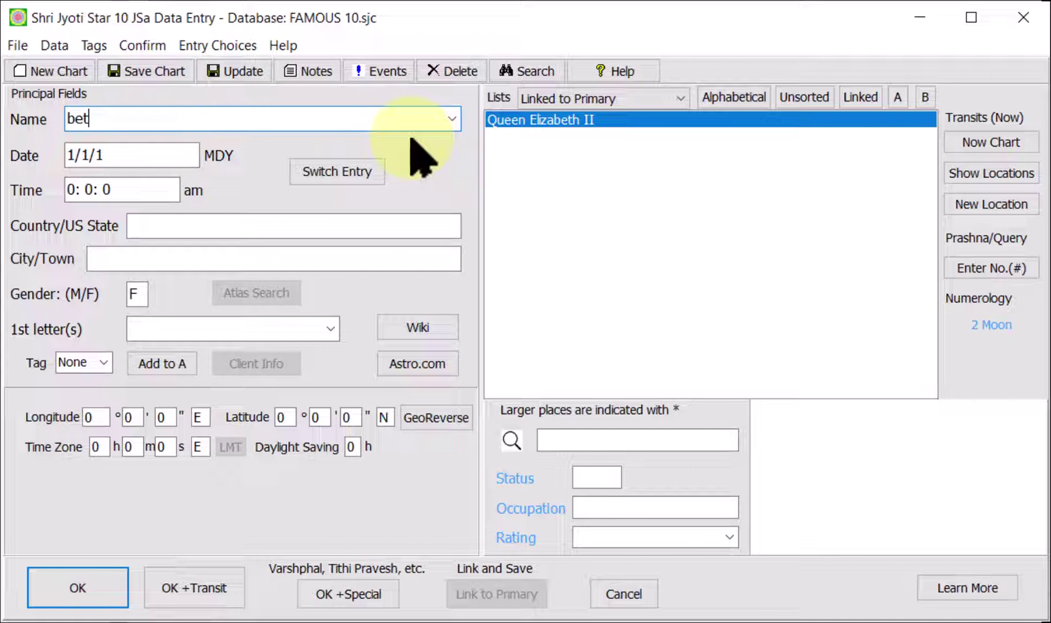
pyautogui.press('BackSpace')
pyautogui.press('BackSpace')
pyautogui.press('BackSpace')
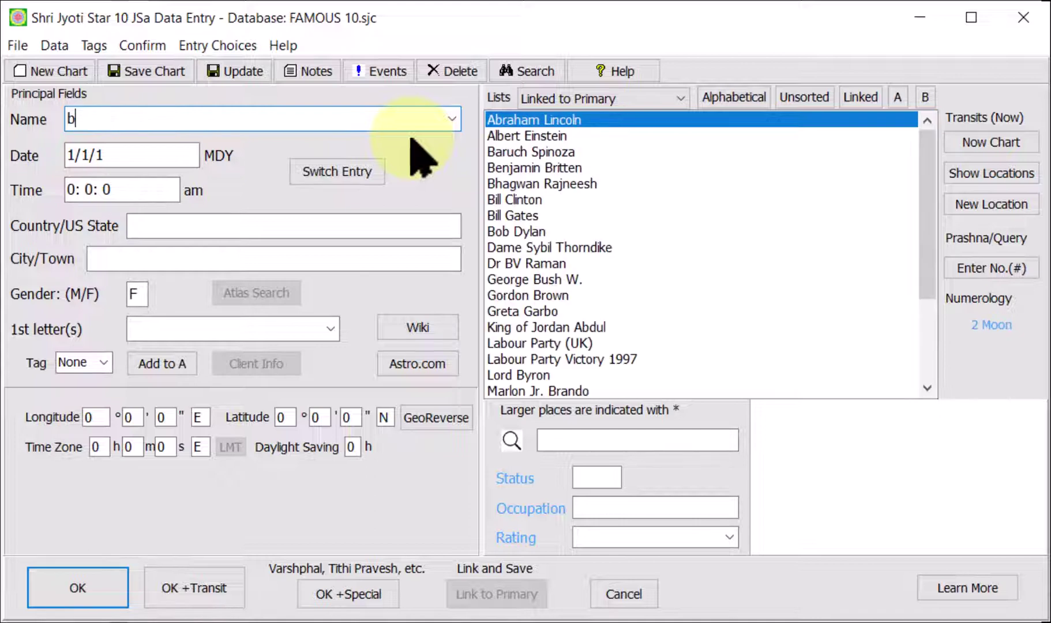
pyautogui.write('Bette')
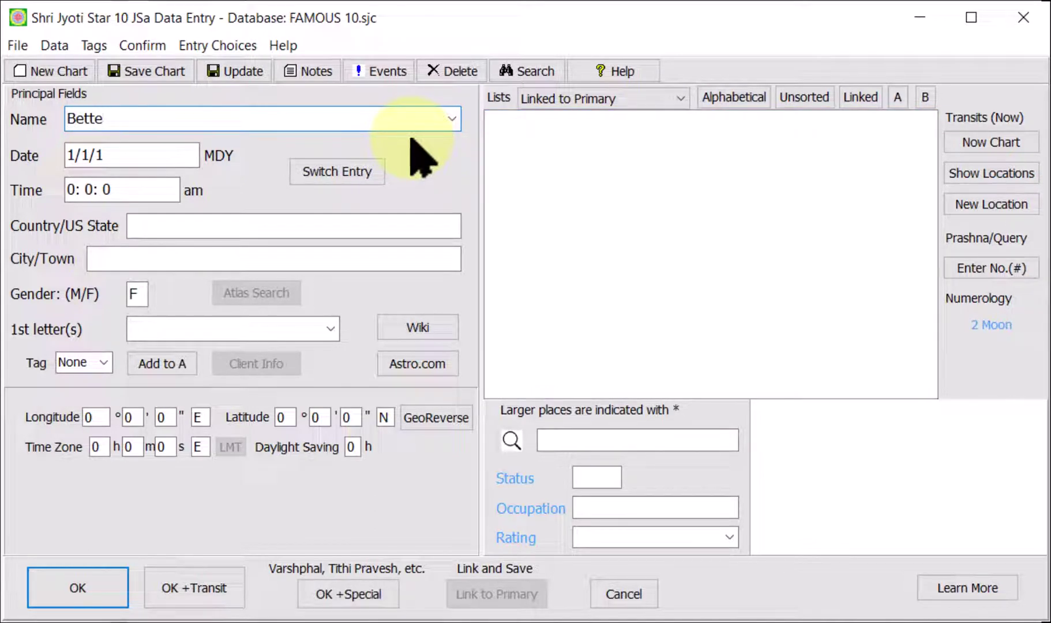
pyautogui.write(' Davis')
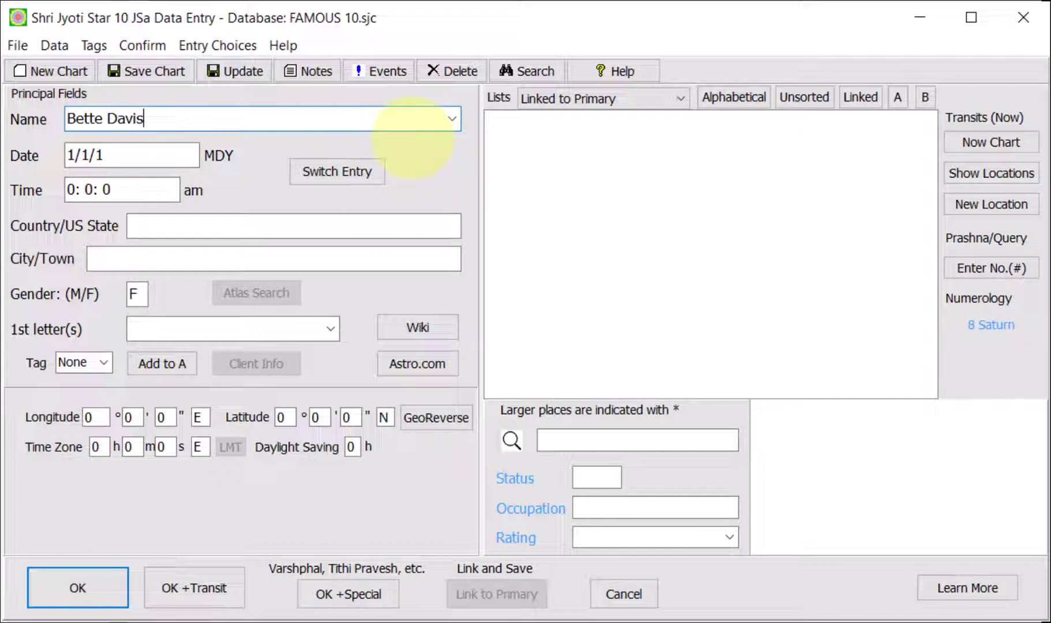
pyautogui.press('Tab')
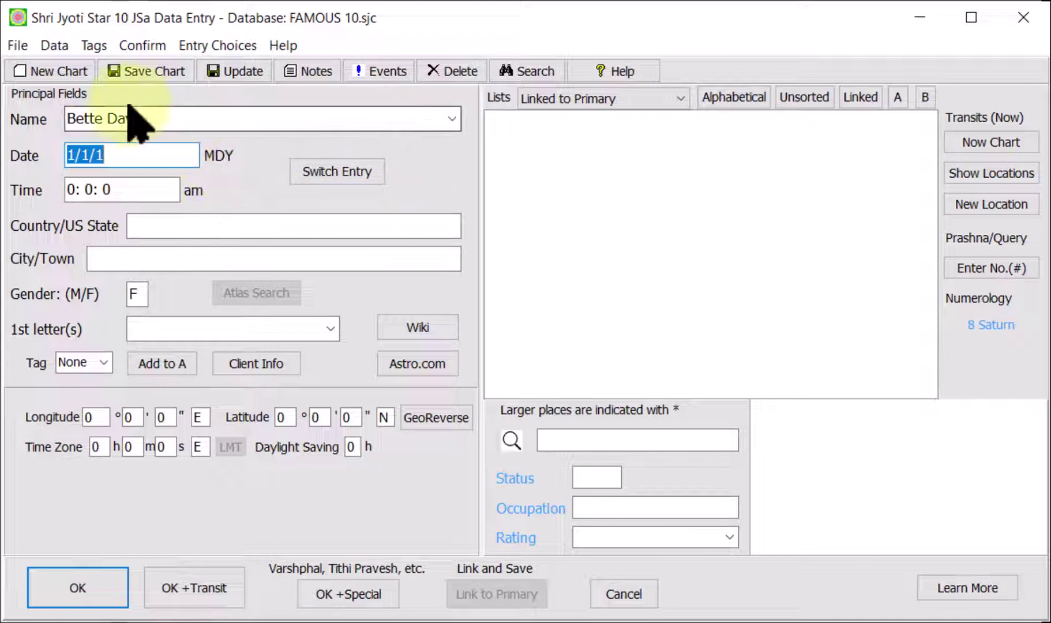
pyautogui.click(18, 45)
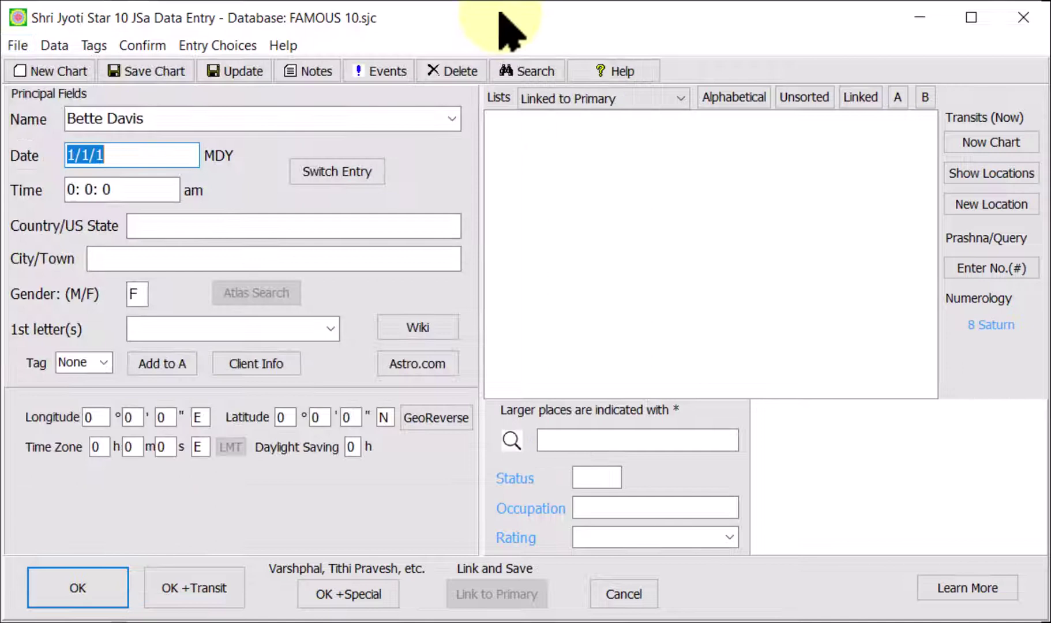
pyautogui.click(503, 35)
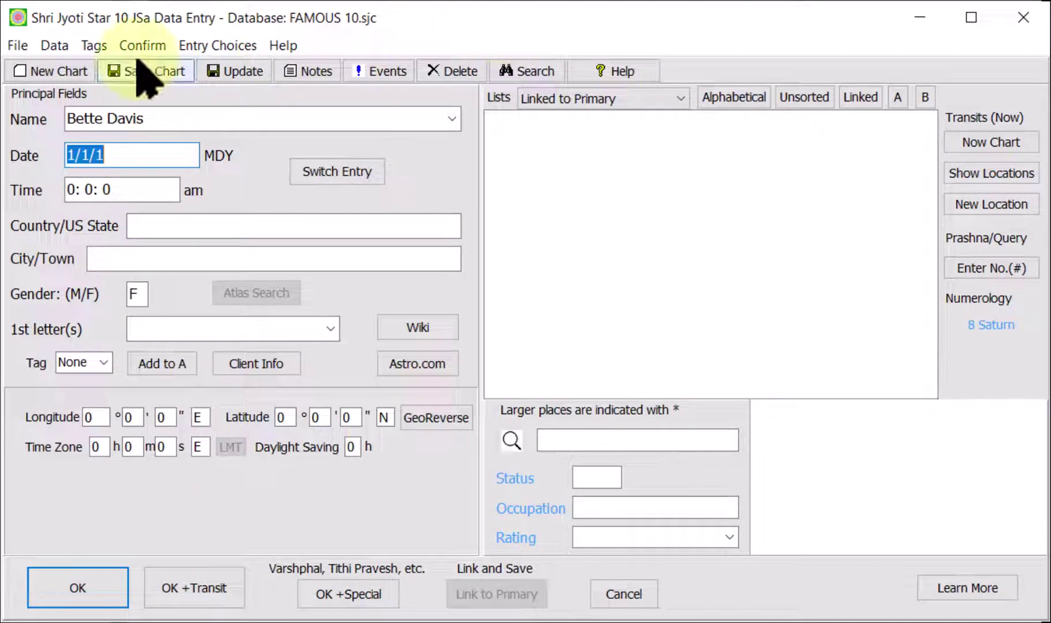
pyautogui.click(17, 46)
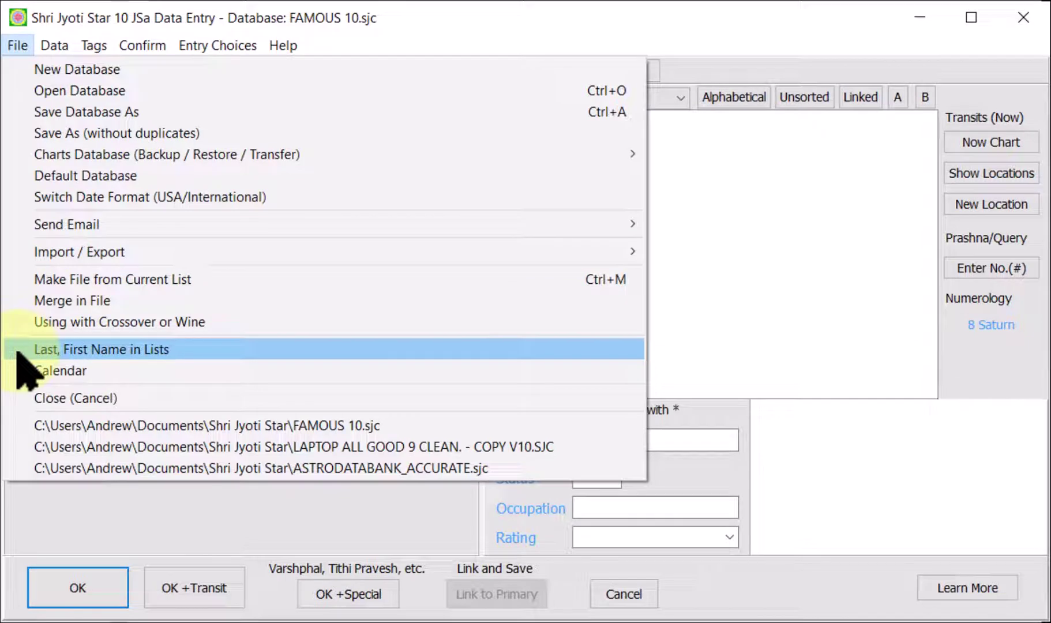
pyautogui.click(649, 43)
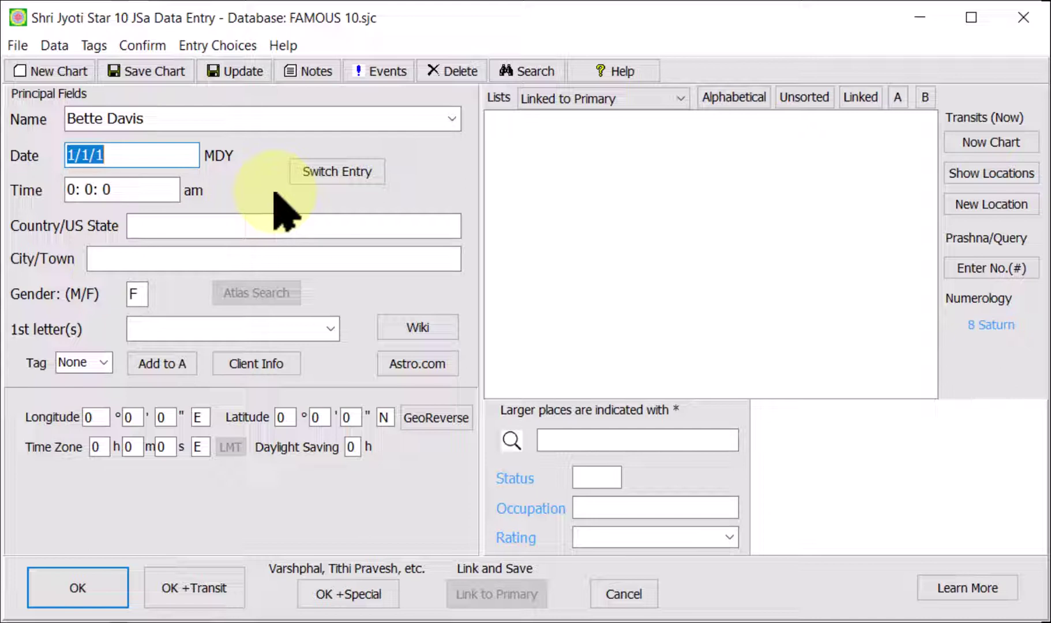
# - Enter the birth date in month-day-year order and set the birth time to 9 pm
pyautogui.write('4 5 1')
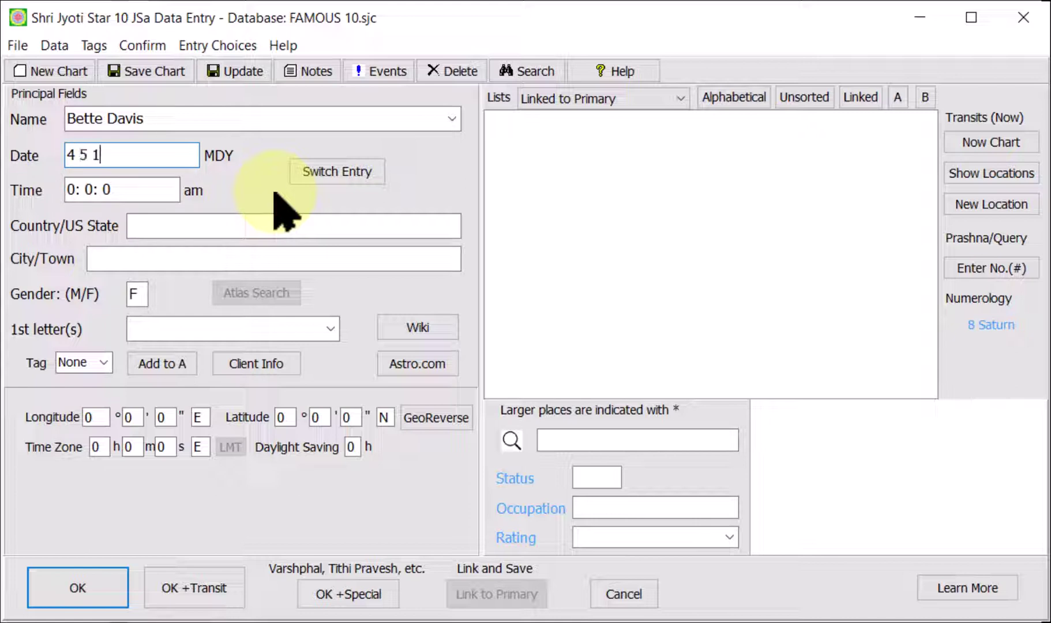
pyautogui.write('908')
pyautogui.press('Tab')
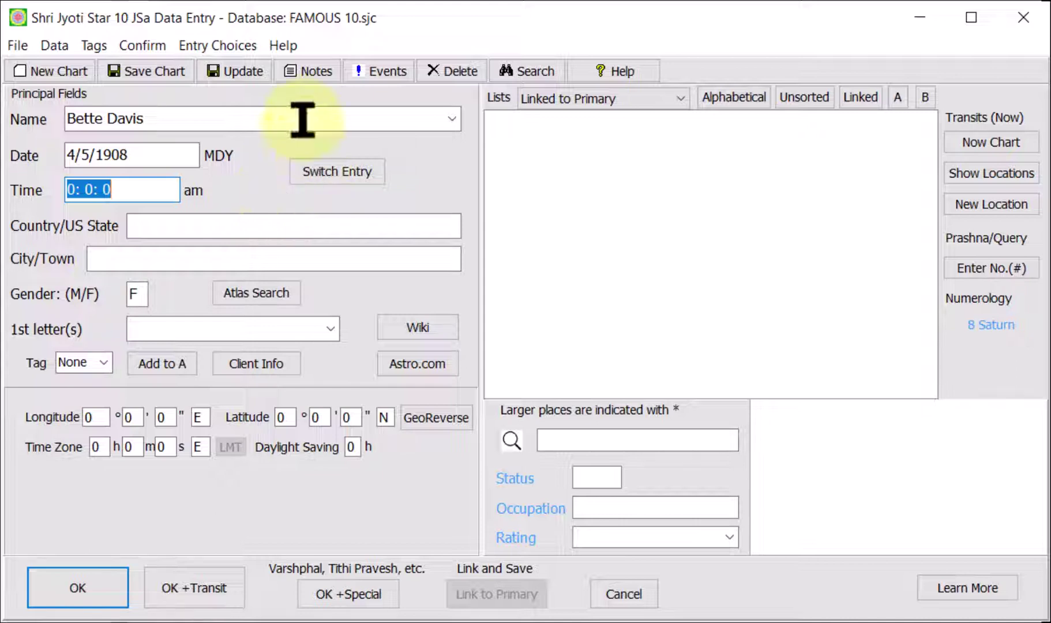
pyautogui.click(233, 45)
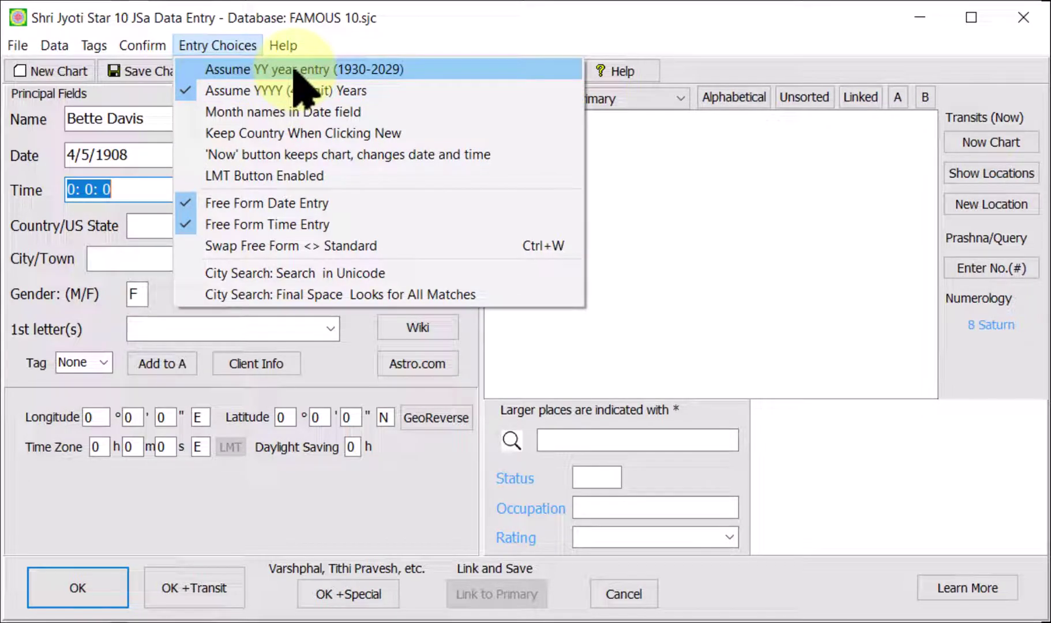
pyautogui.click(436, 12)
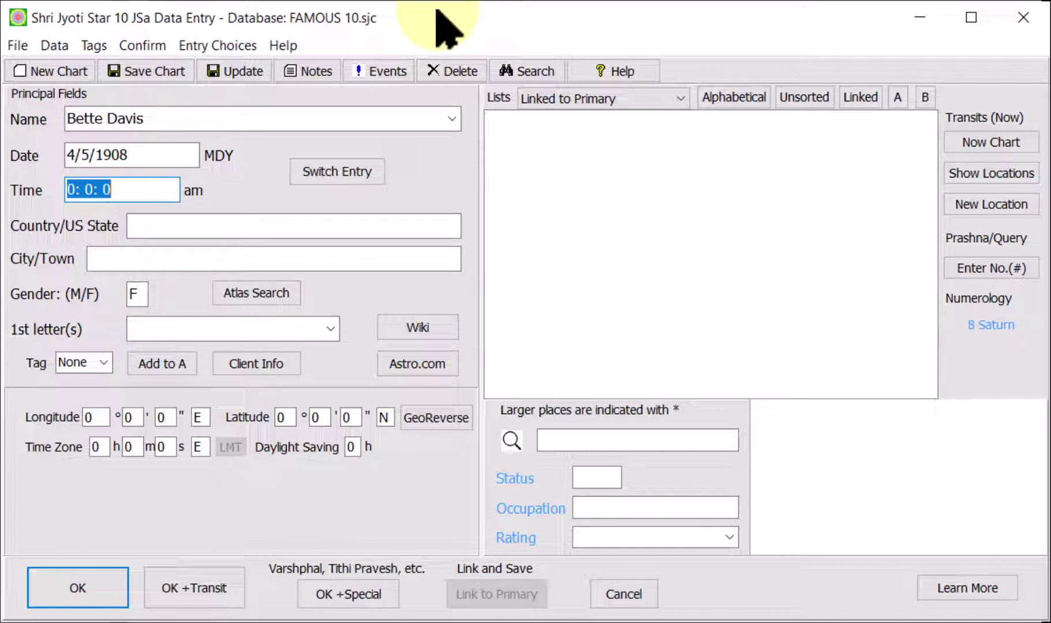
pyautogui.write('9p')
pyautogui.press('Tab')
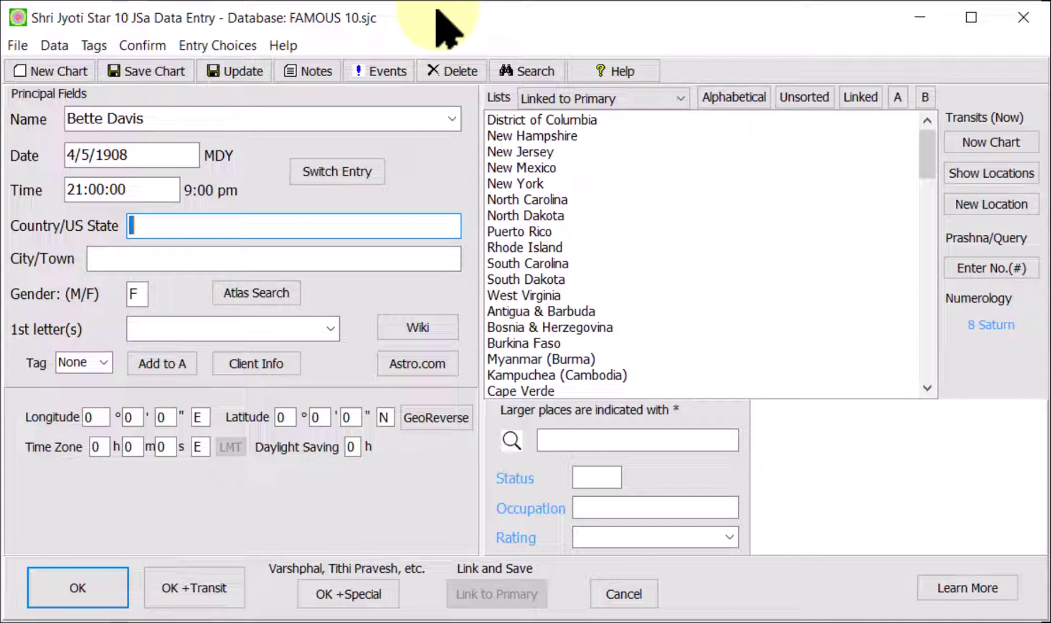
# - Set the birthplace to state MA and choose Lowell, Middlesex County as the city
pyautogui.write('ma')
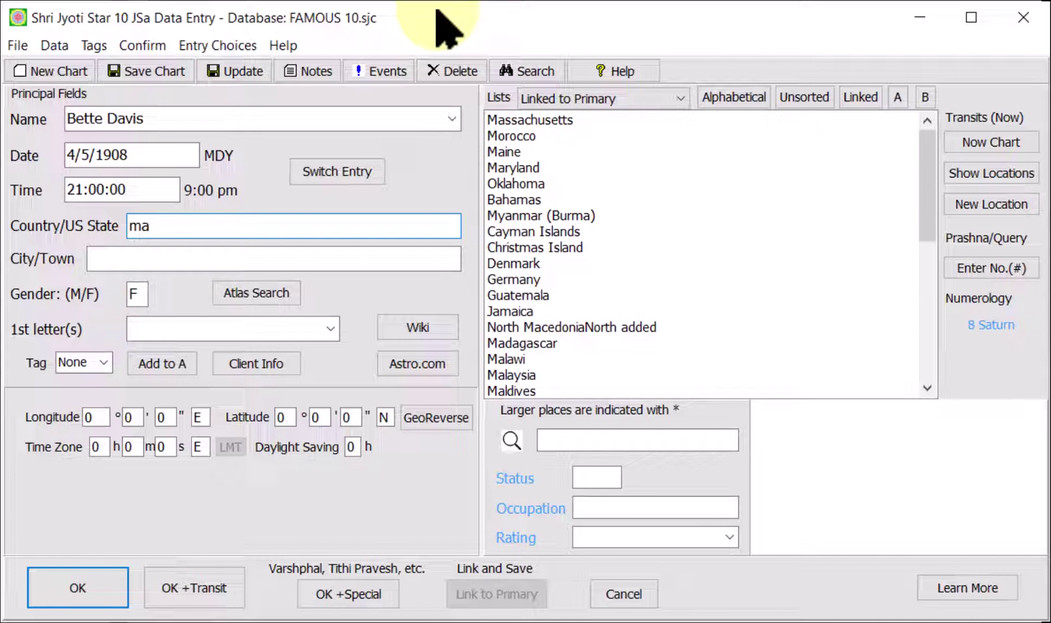
pyautogui.press('Tab')
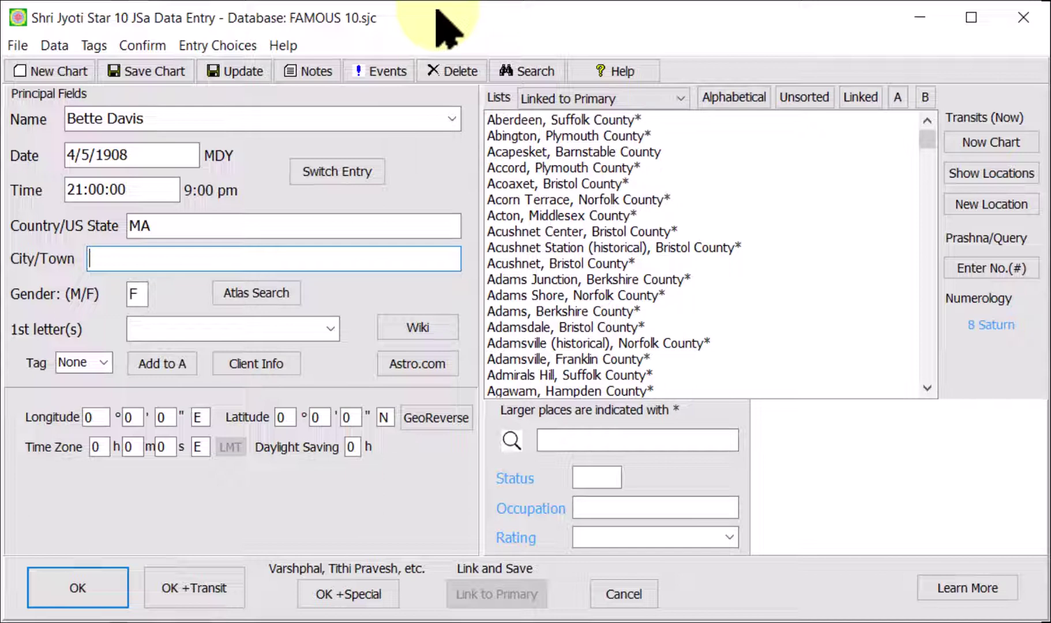
pyautogui.write('J')
pyautogui.press('BackSpace')
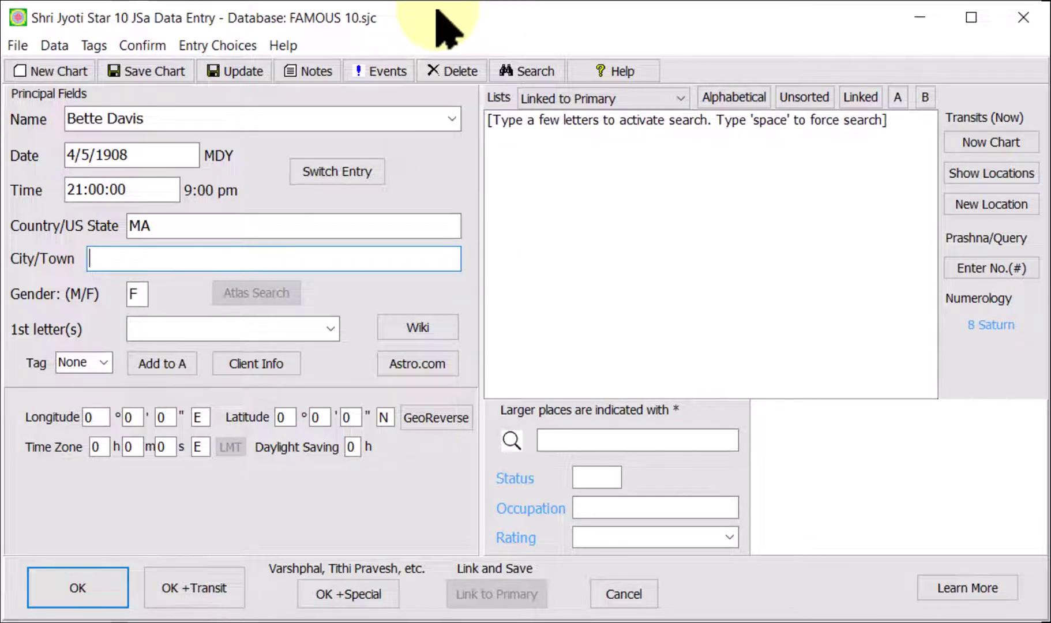
pyautogui.write('lowe')
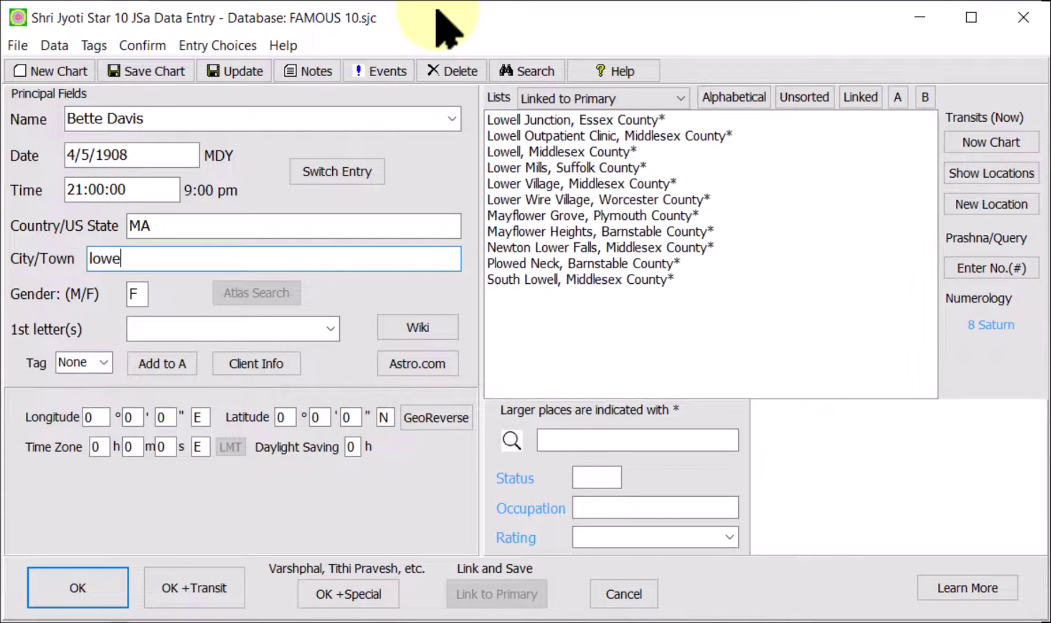
pyautogui.write('ll')
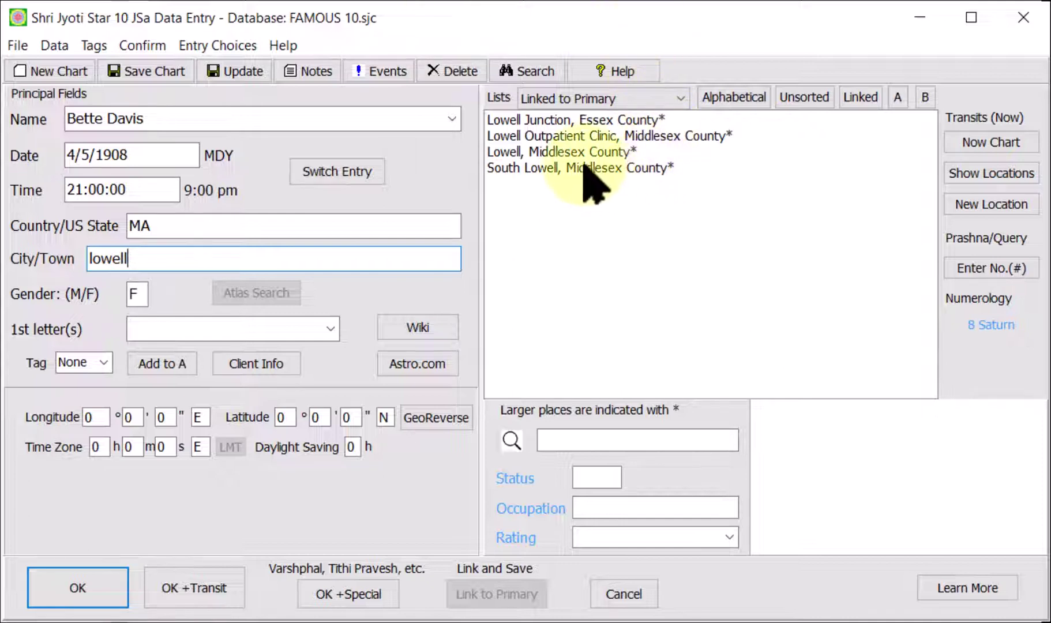
pyautogui.click(575, 153)
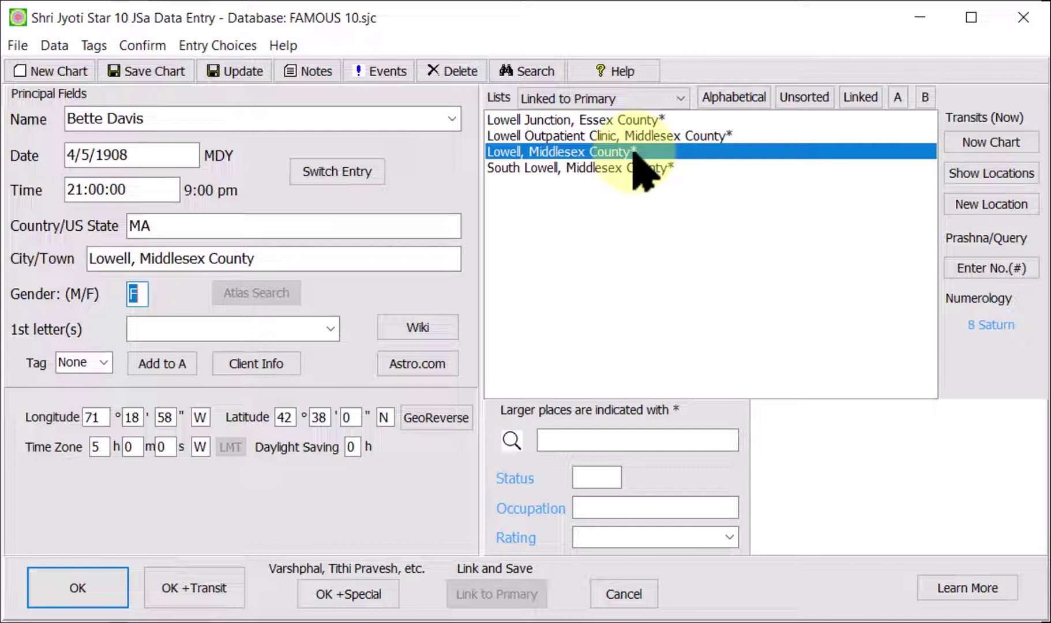
# - Accept gender F and review the first-letter choices, keeping "be"
pyautogui.press('Tab')
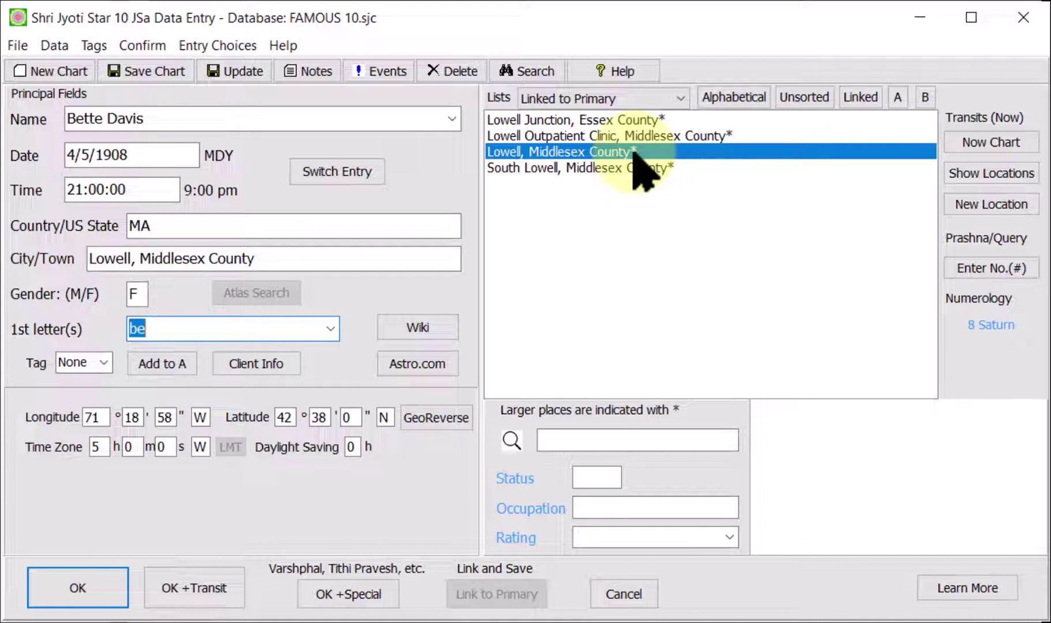
pyautogui.click(330, 329)
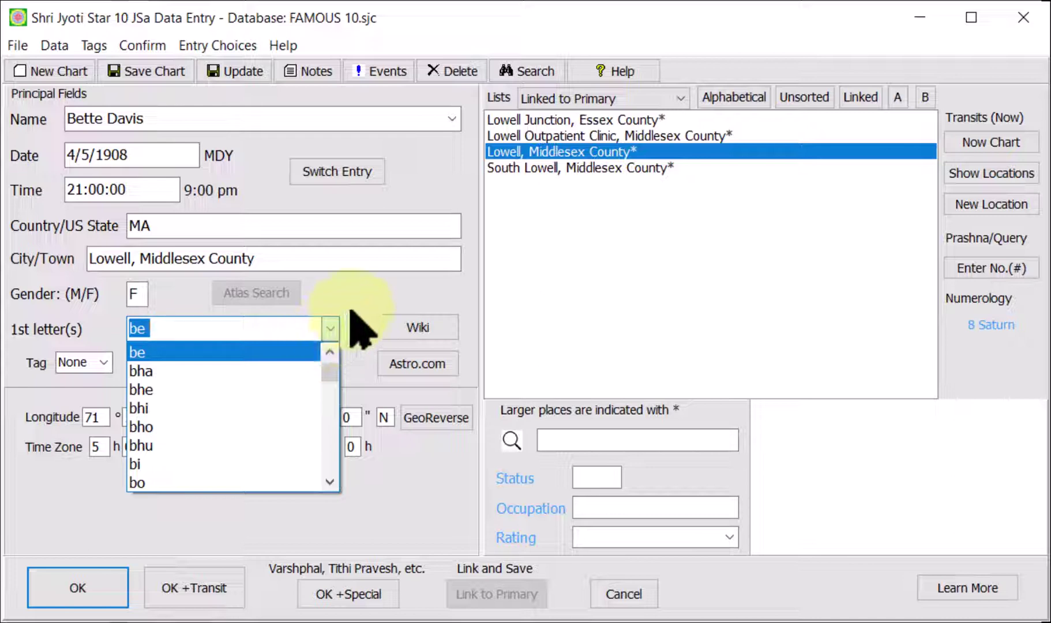
pyautogui.click(354, 320)
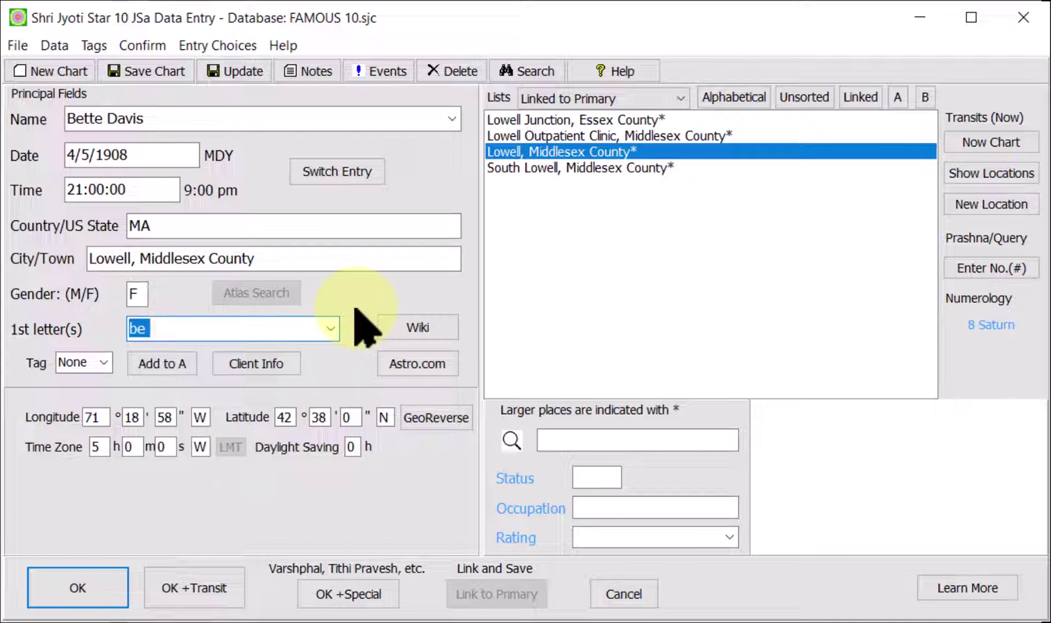